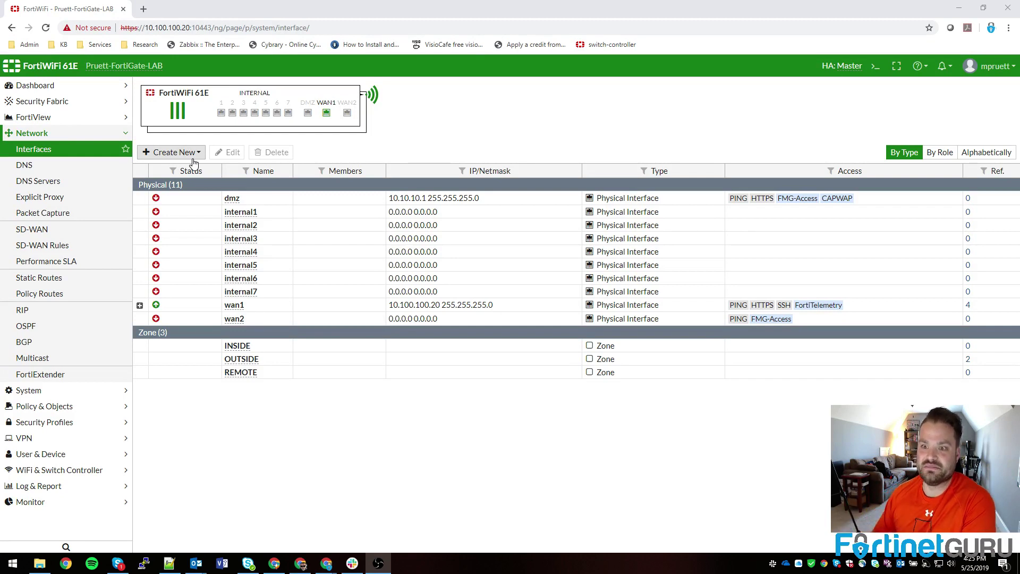
Start a new interface from Create New and list the available interface types.
left_click(195, 155)
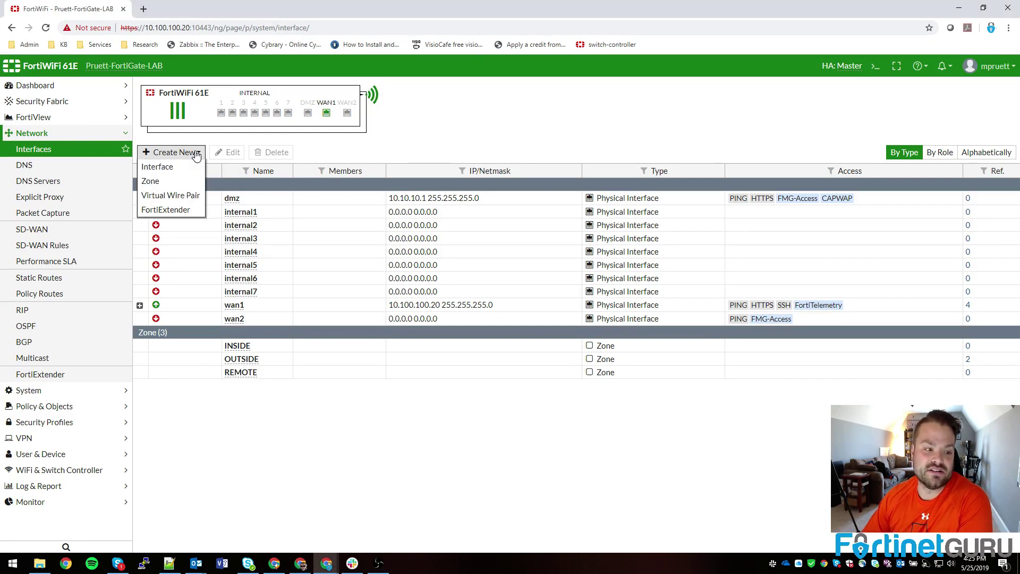
left_click(166, 173)
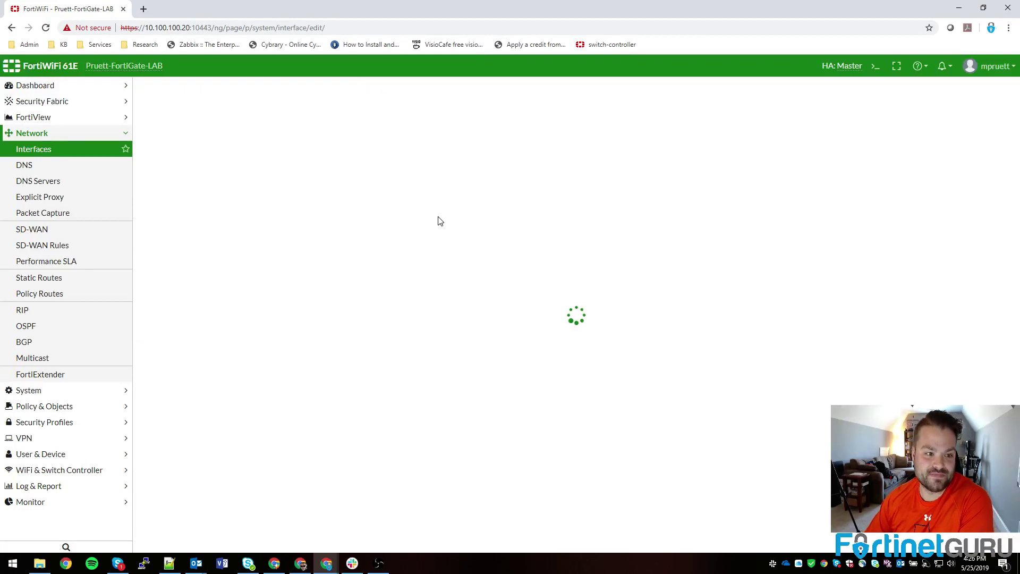
left_click(223, 143)
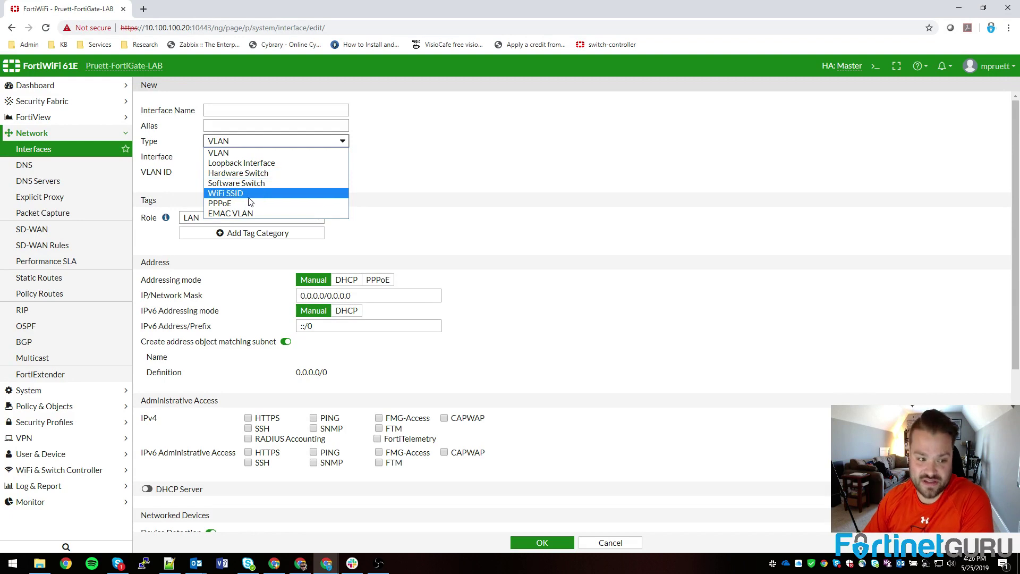
Make the interface a Hardware Switch named FortiLINK with members internal1 and internal2.
left_click(239, 174)
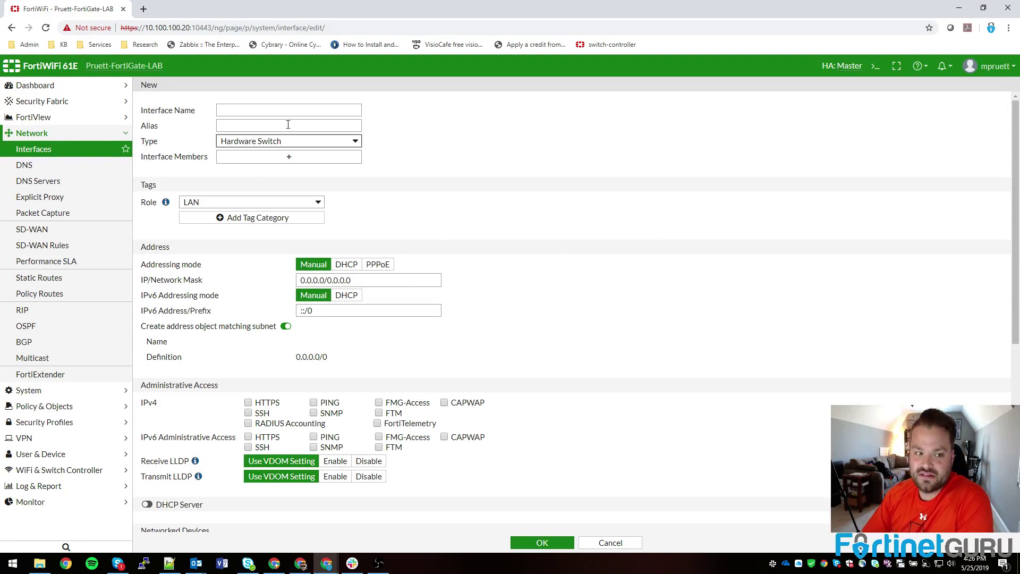
left_click(255, 111)
type("FortiLINK")
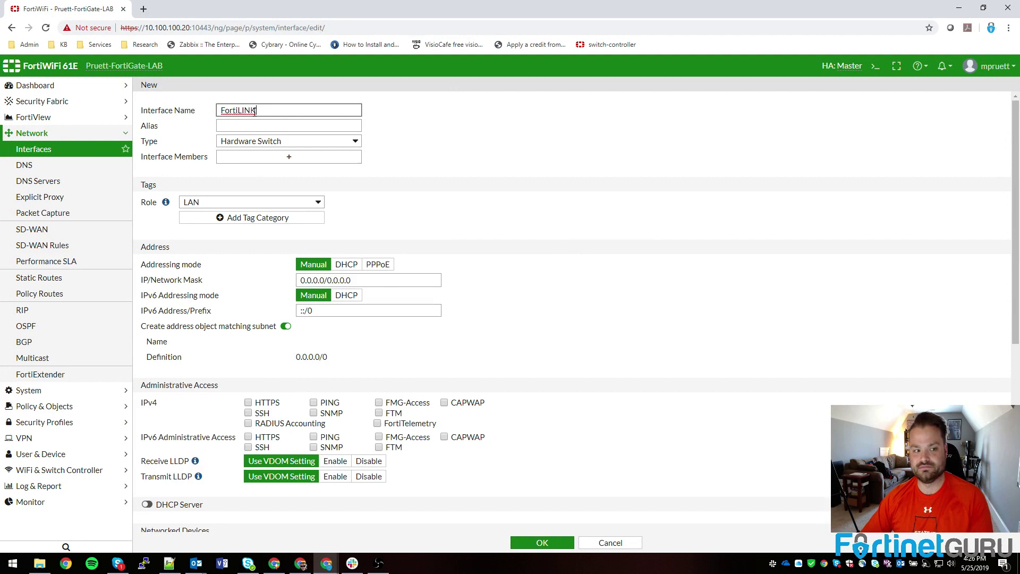
left_click(266, 158)
left_click(899, 114)
left_click(900, 130)
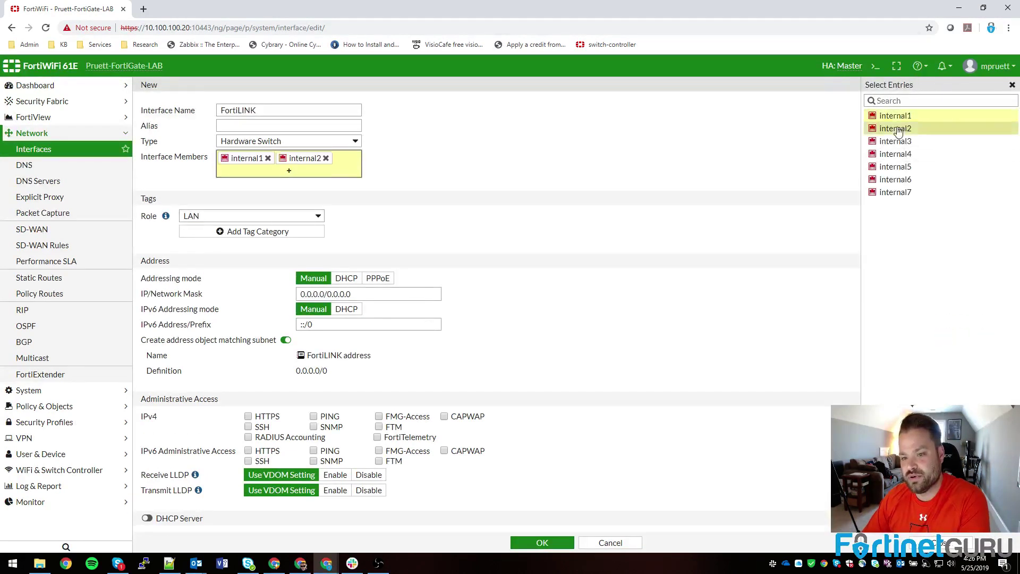
left_click(669, 175)
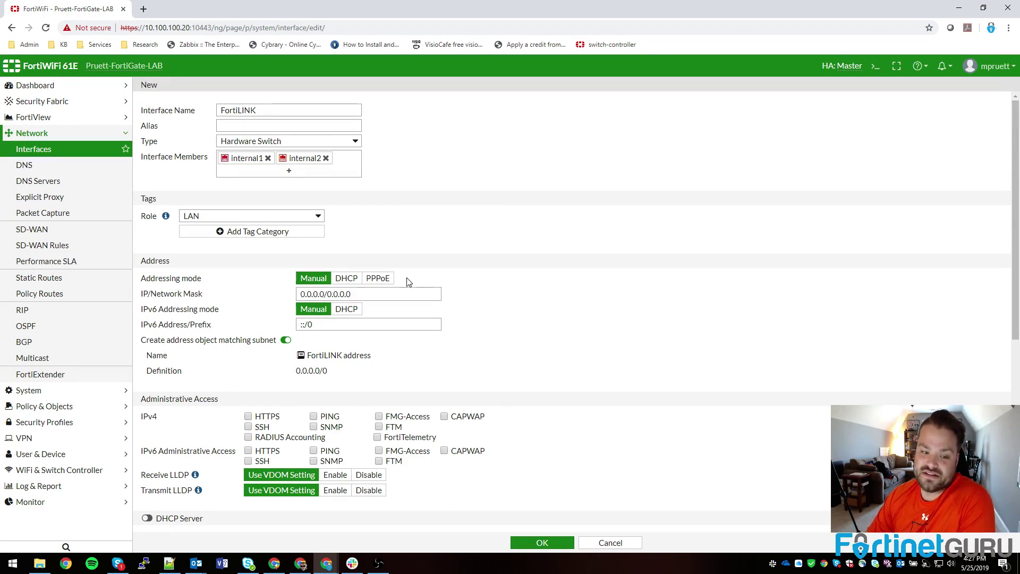
Keep the FortiLINK role as LAN and review the rest of the form.
left_click(222, 218)
left_click(223, 218)
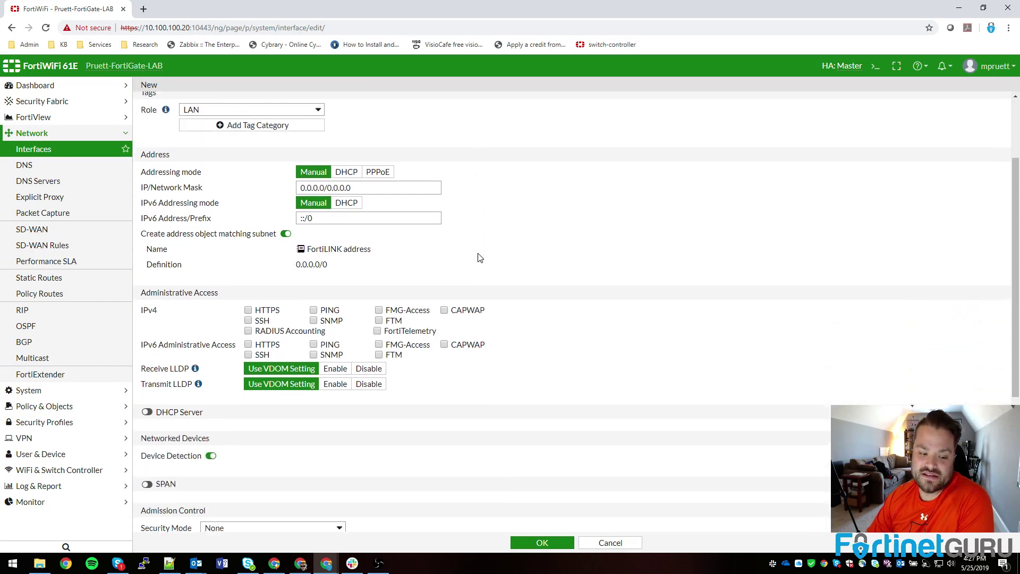
scroll(480, 258, "down", 4)
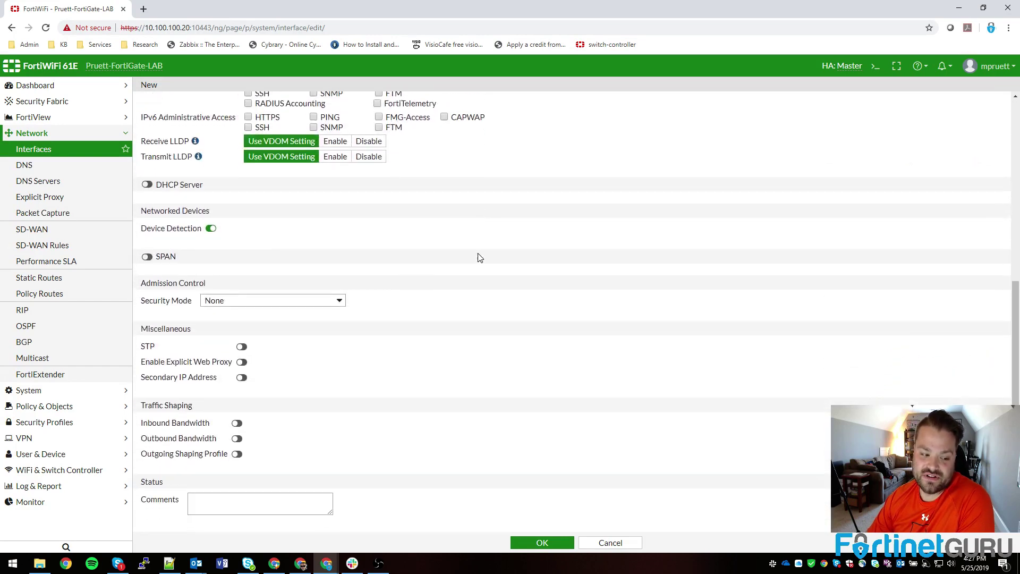
scroll(480, 258, "up", 5)
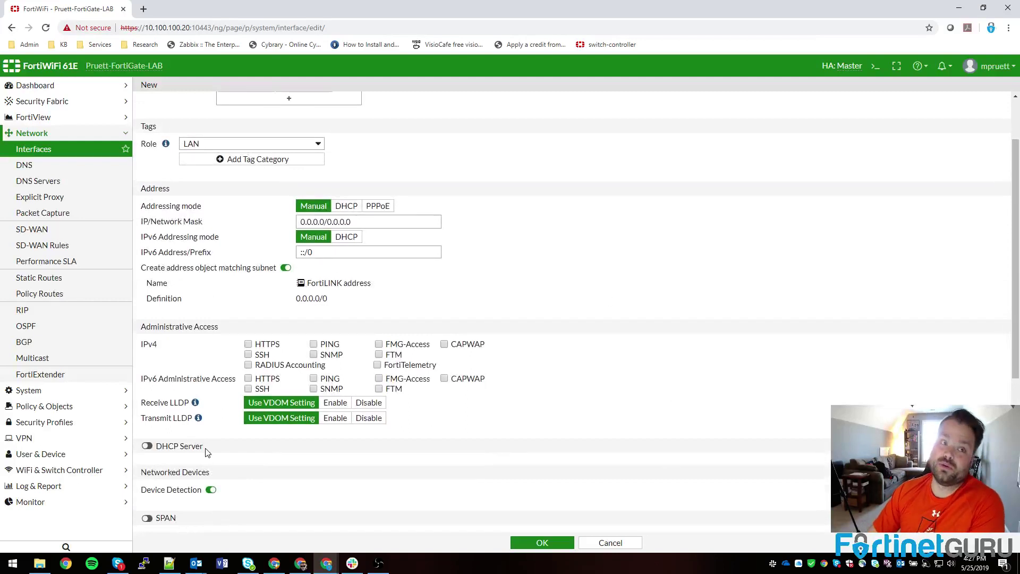
scroll(468, 314, "up", 1)
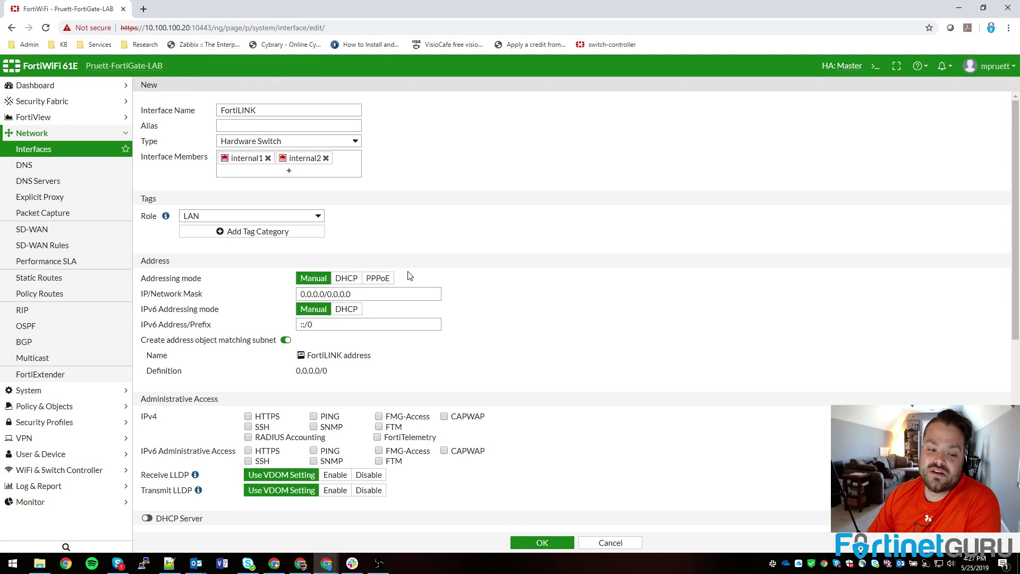
left_click_drag(429, 276, 413, 272)
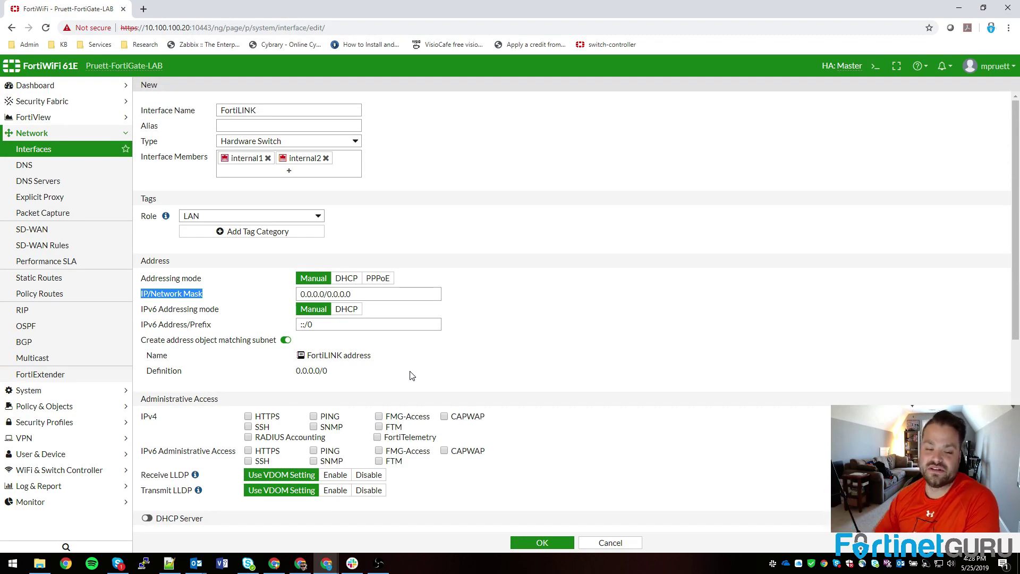
scroll(410, 375, "down", 6)
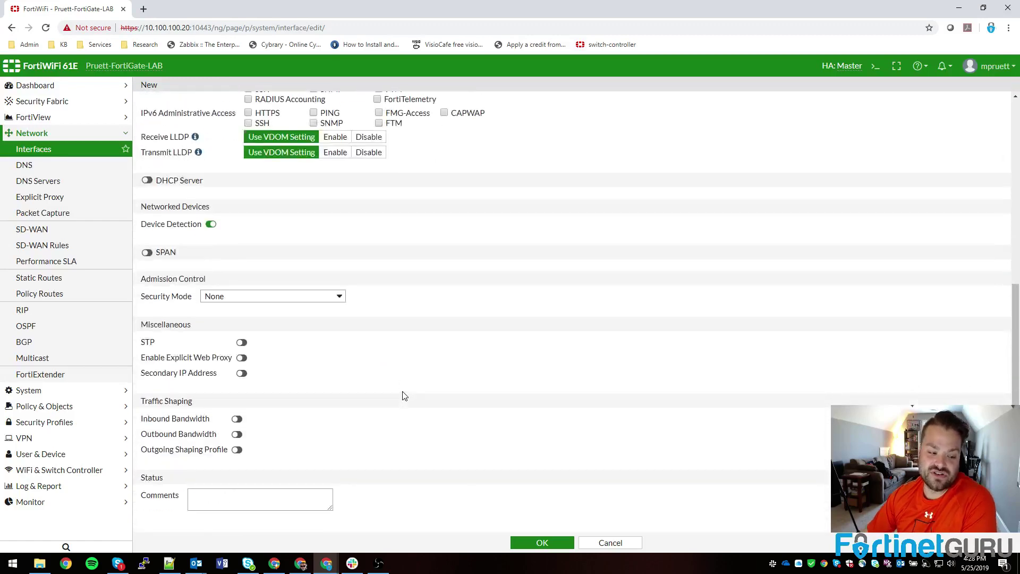
In the FortiLink Interface settings, add internal1 and internal2 as member ports.
left_click(43, 471)
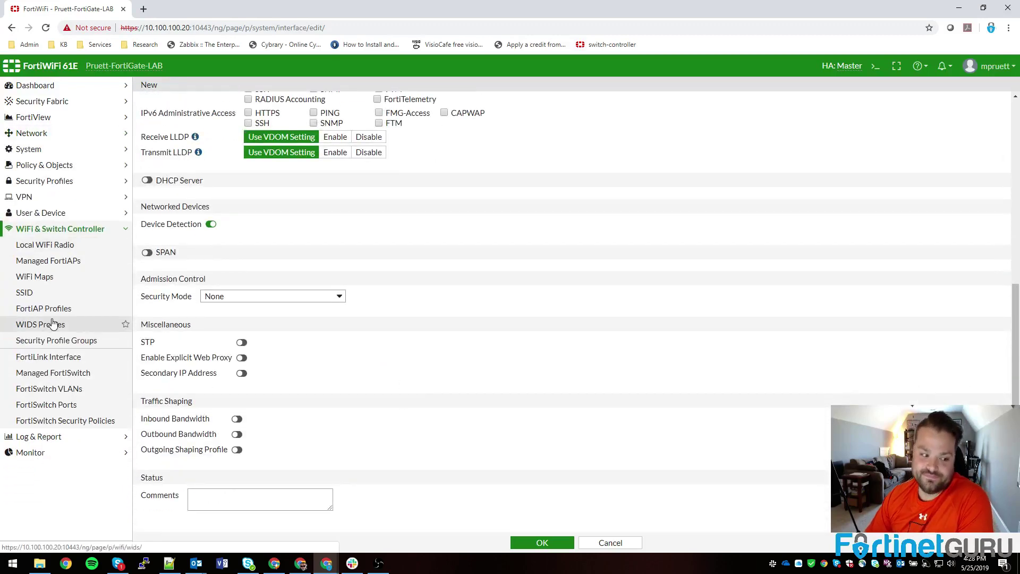
left_click(66, 359)
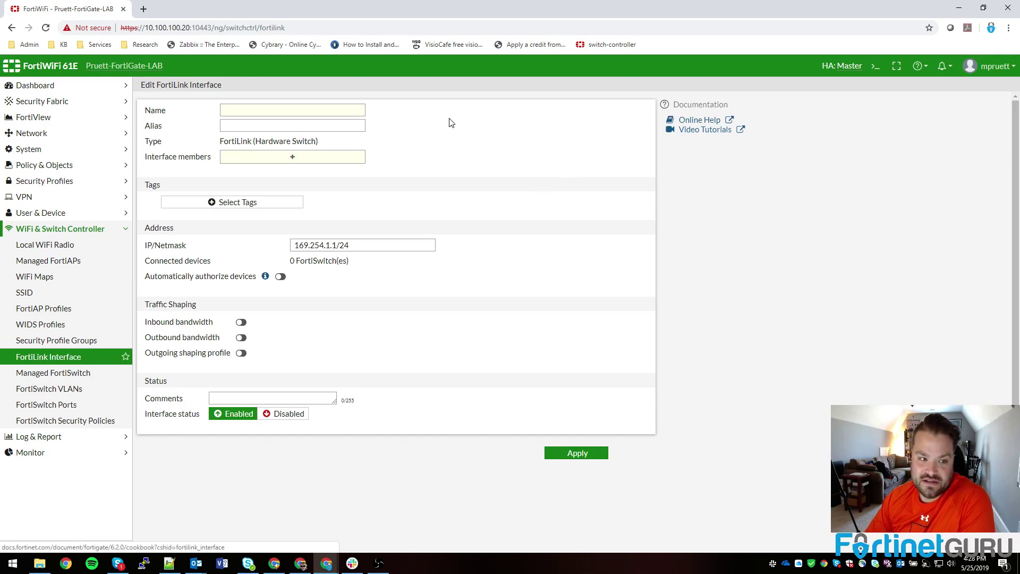
left_click(253, 158)
left_click(546, 151)
left_click(531, 137)
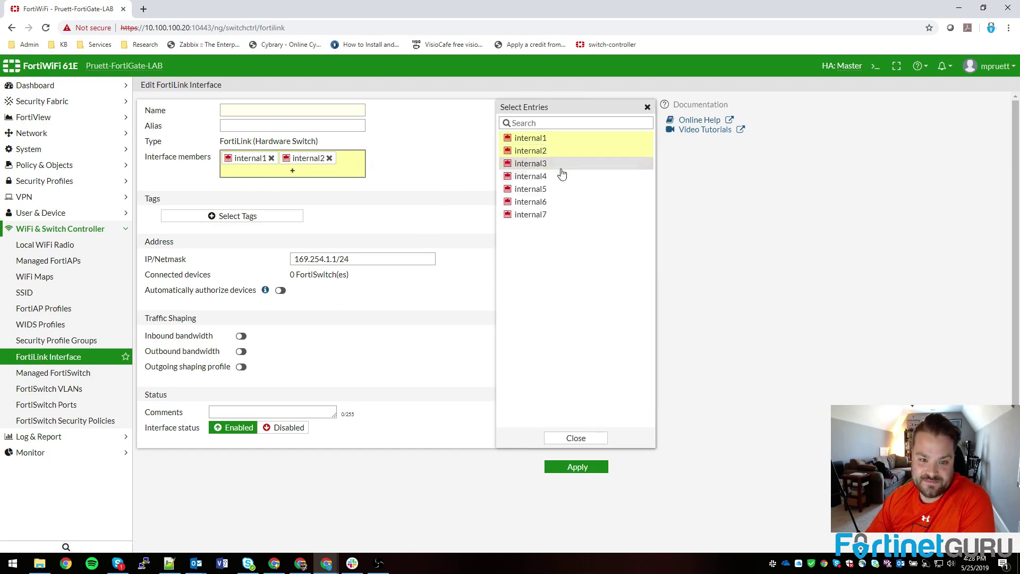
left_click(601, 438)
Name it FortiLINK, enable 'Automatically authorize devices', then reload the FortiLink Interface page.
left_click(270, 110)
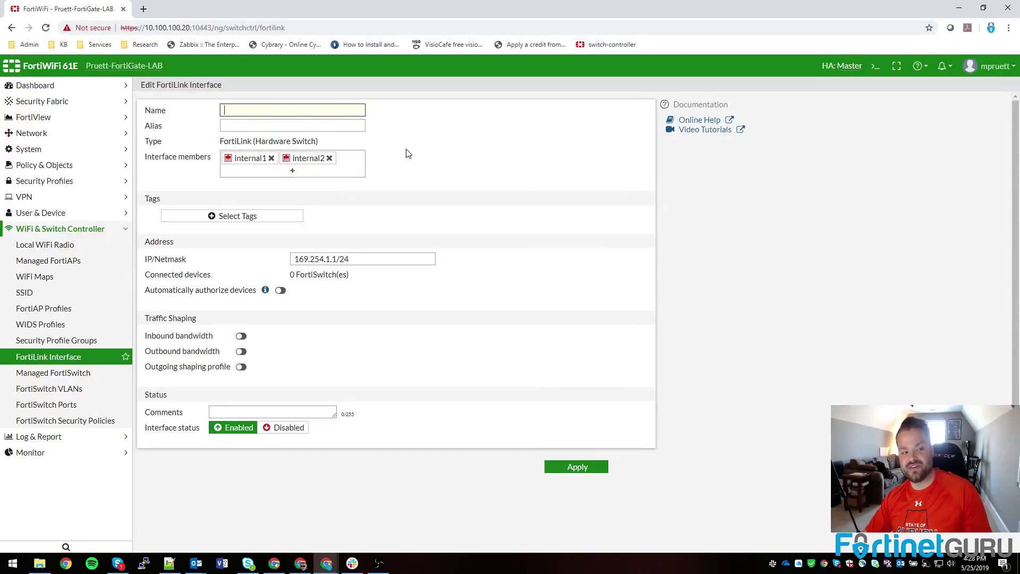
type("FortiLIJNK")
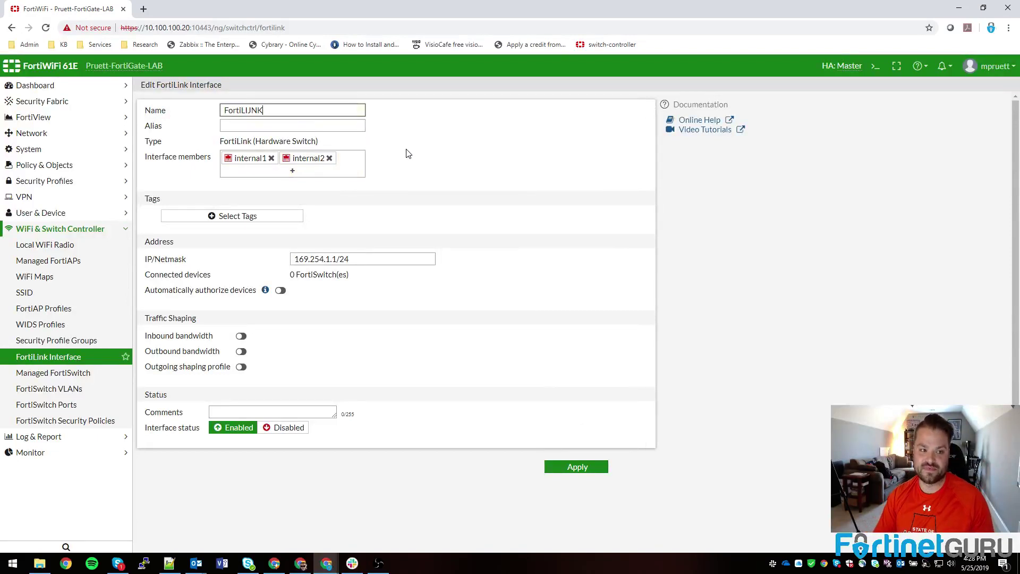
key("BackSpace")
key("BackSpace")
key("BackSpace")
type("NK")
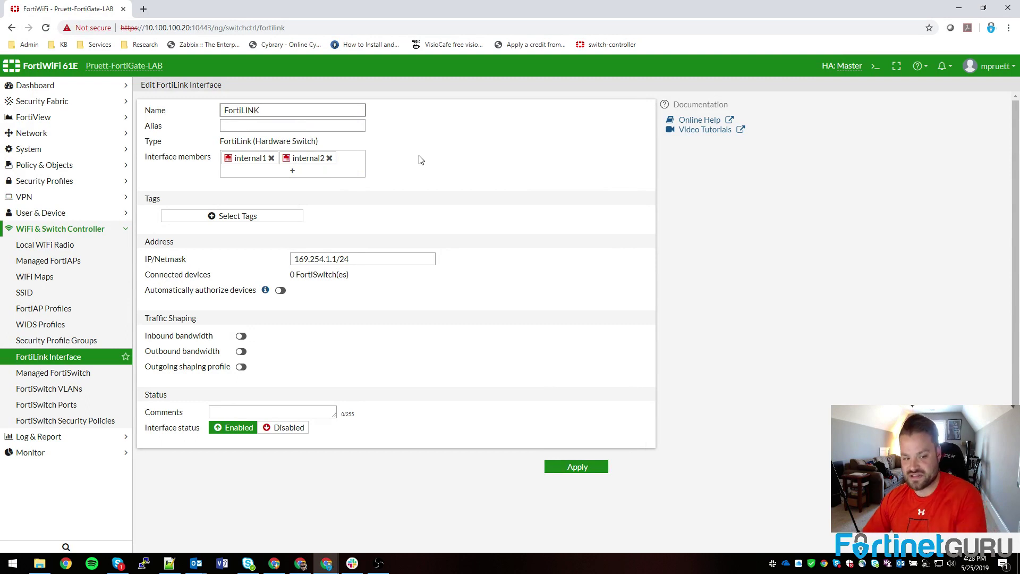
key("ctrl+a")
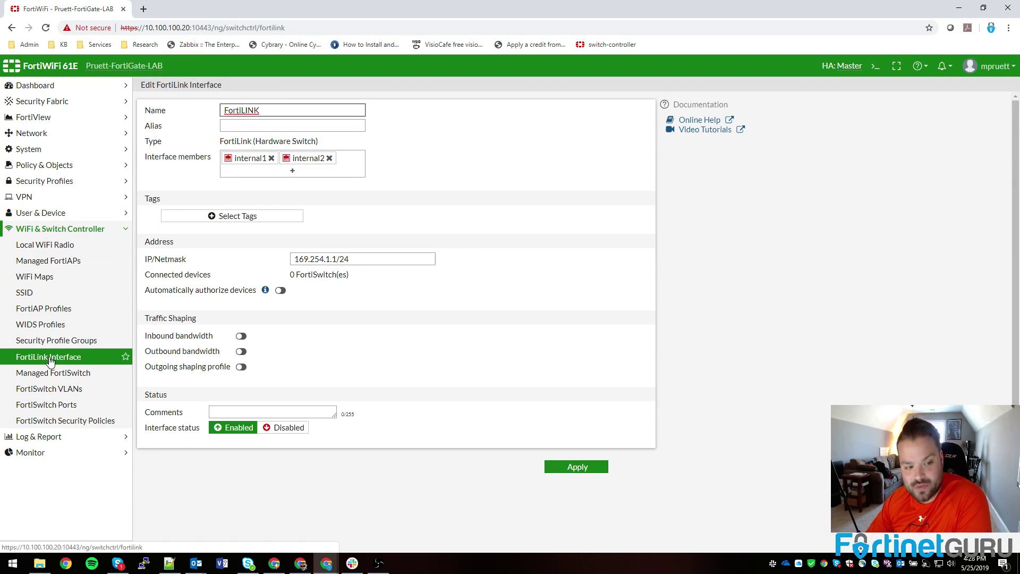
left_click(280, 290)
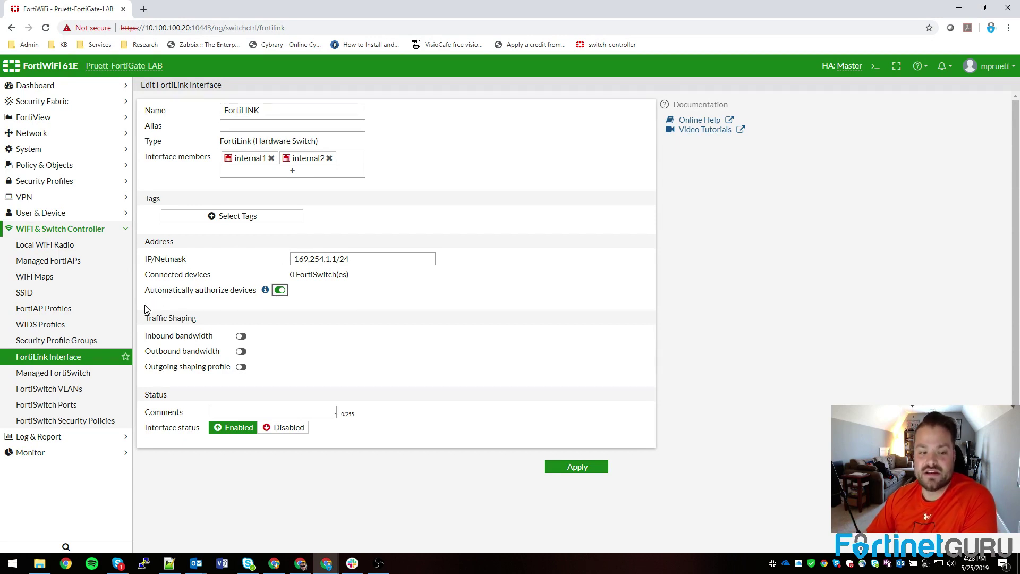
left_click(75, 357)
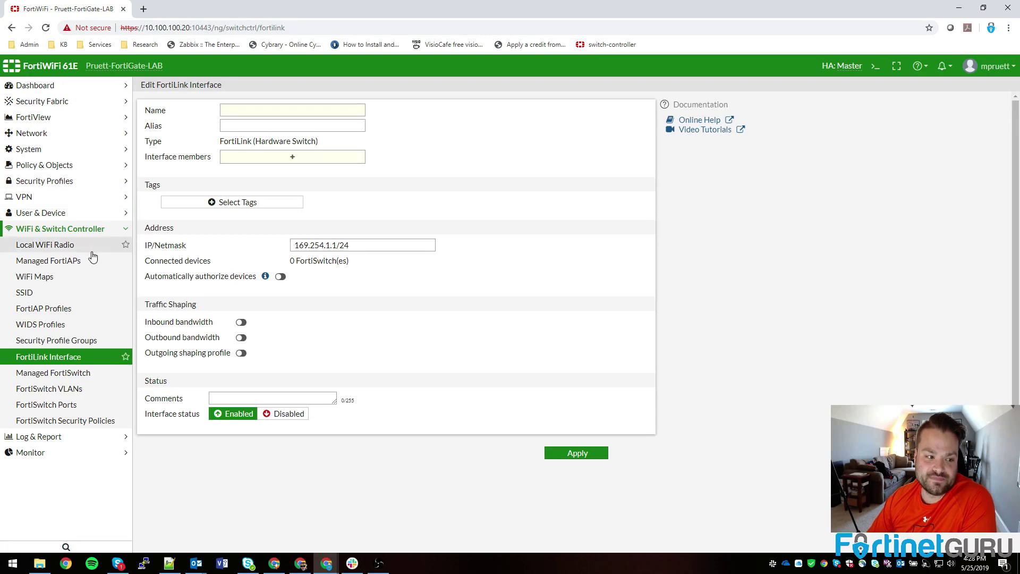
left_click(68, 229)
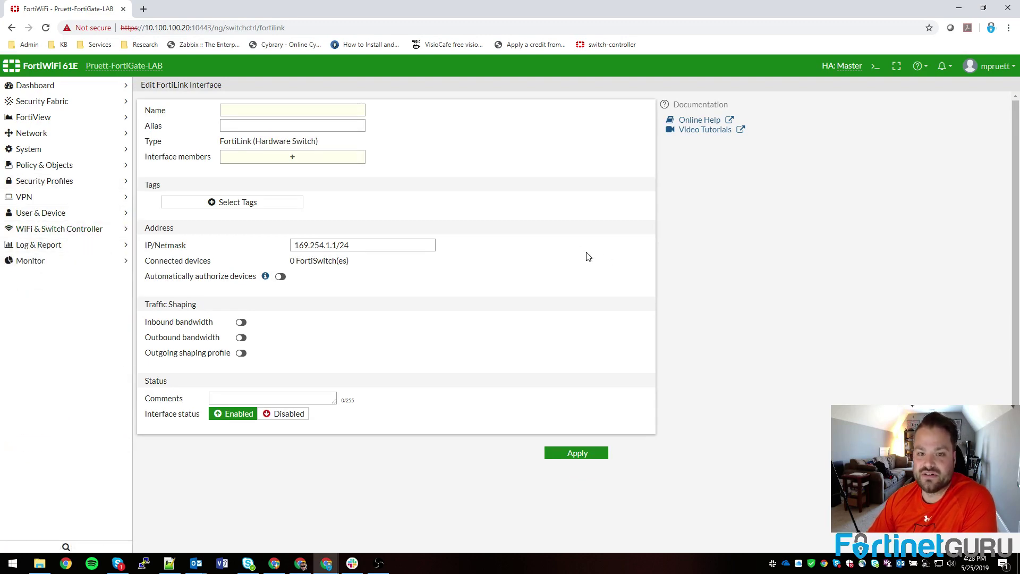
Search Google for 'fortinet fortiswitch network topology' in a new tab.
left_click(143, 10)
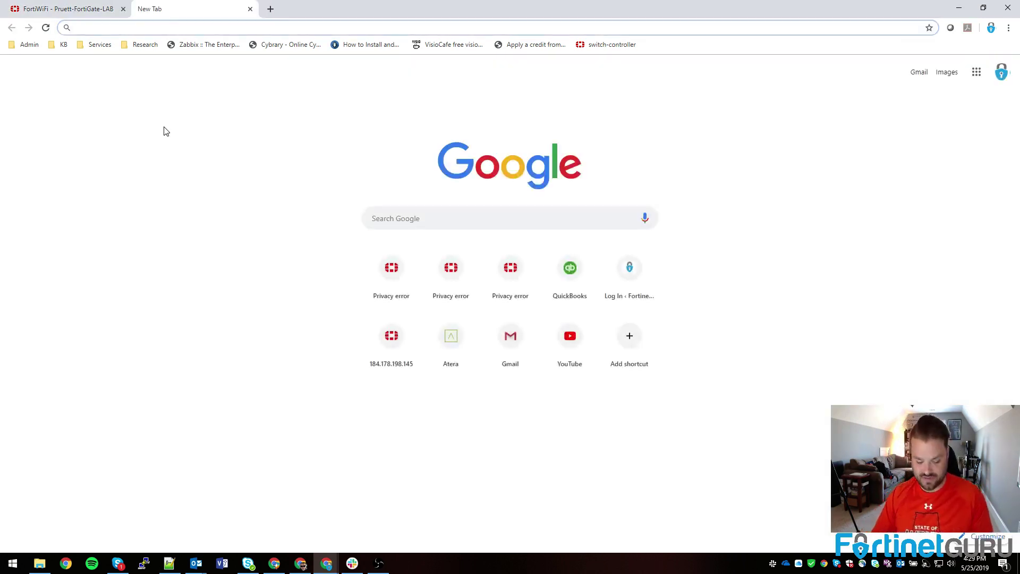
type("fortinet fortiswti")
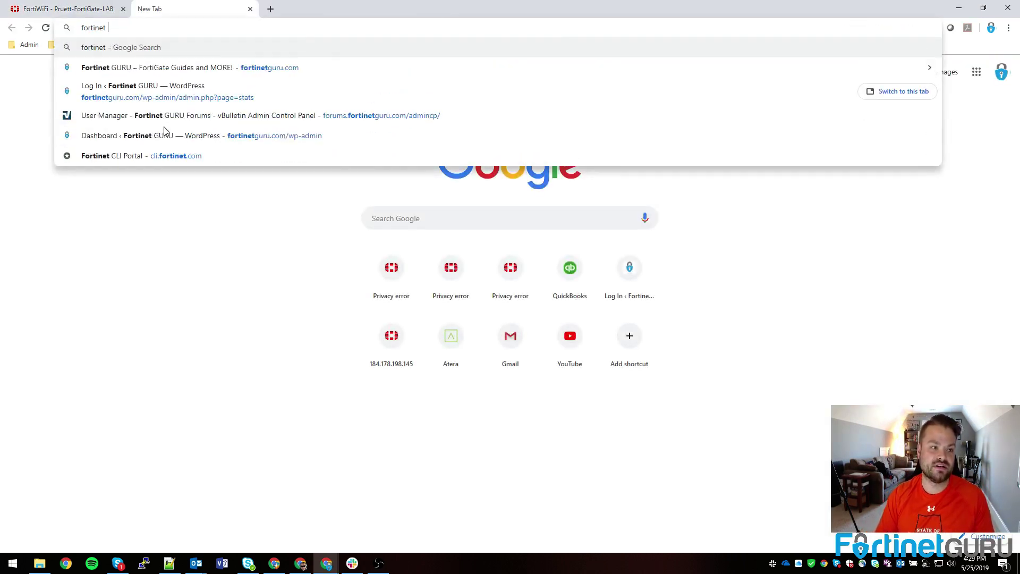
key("BackSpace")
key("BackSpace")
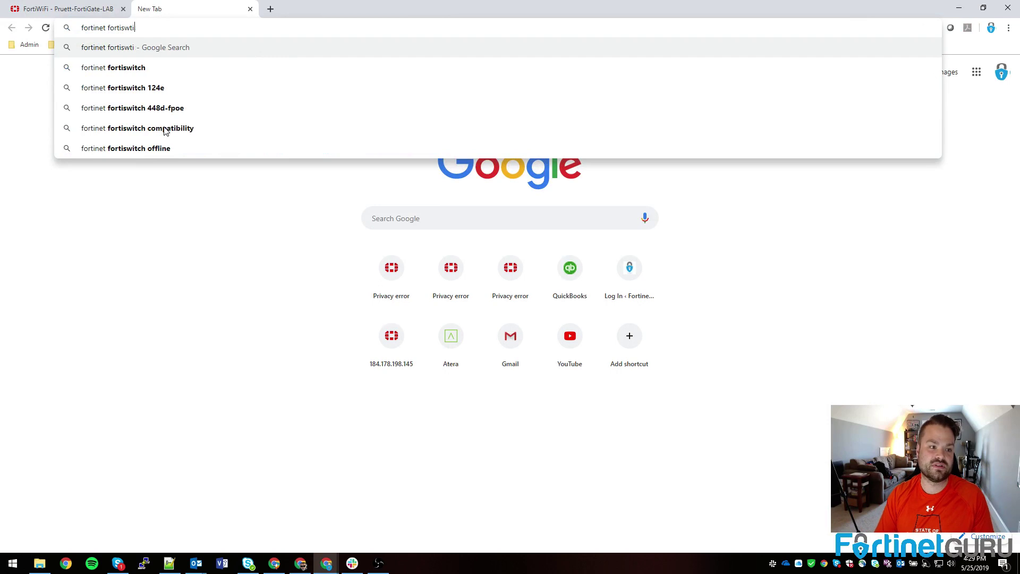
type("itch netw")
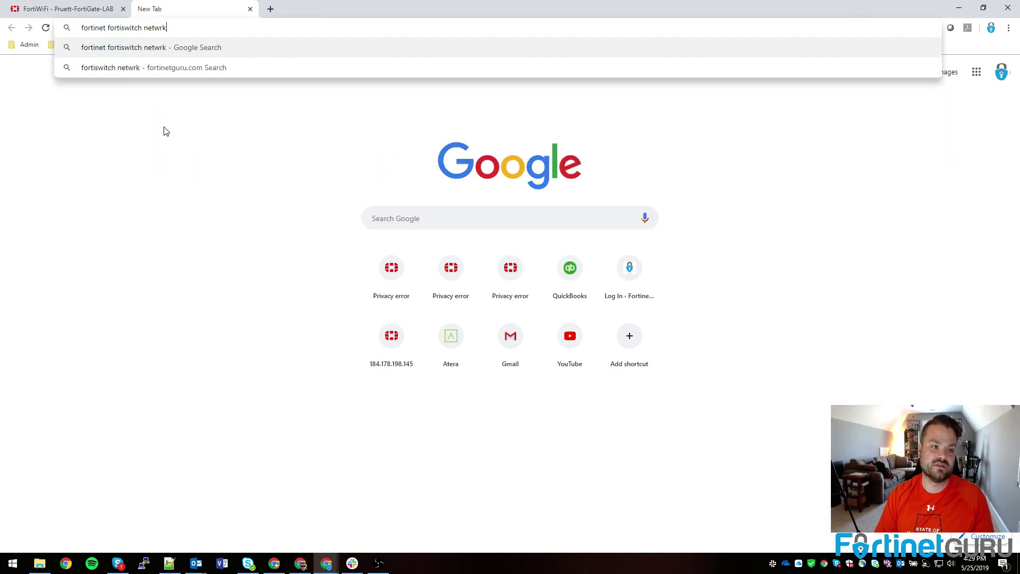
type("ork topology")
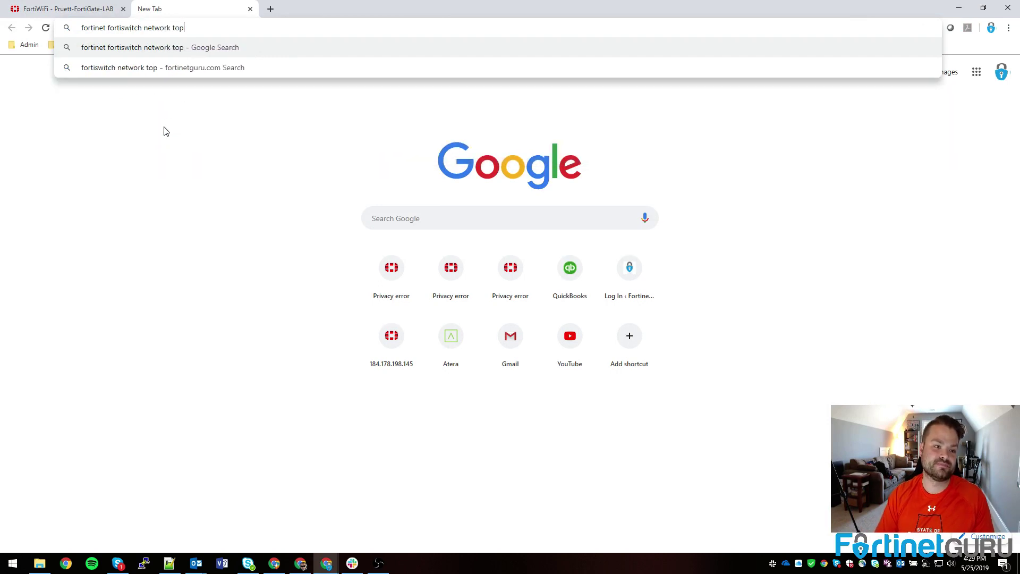
key("Return")
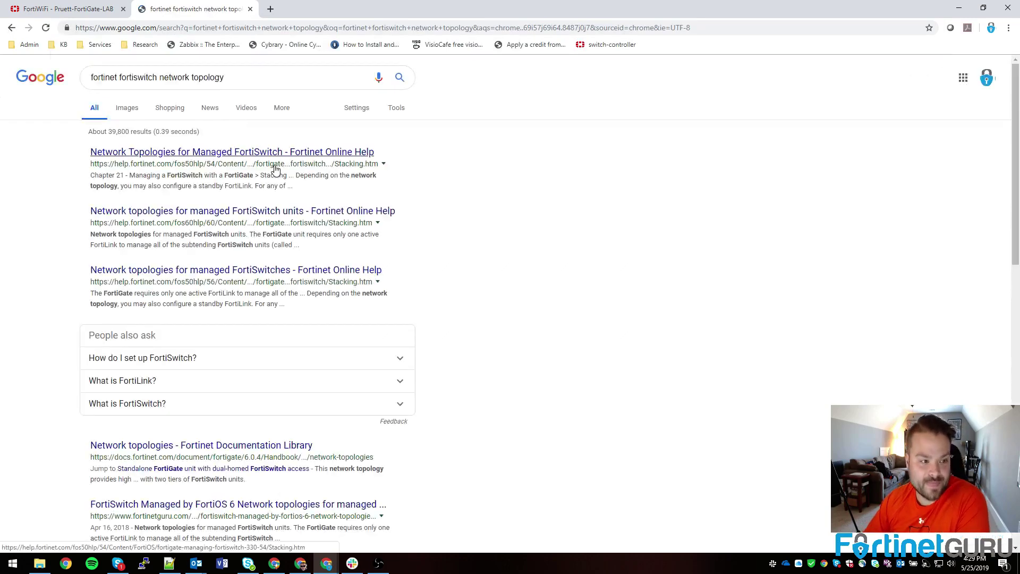
Open the 'Network Topologies for Managed FortiSwitch' article and scroll through its topology diagrams.
left_click(295, 169)
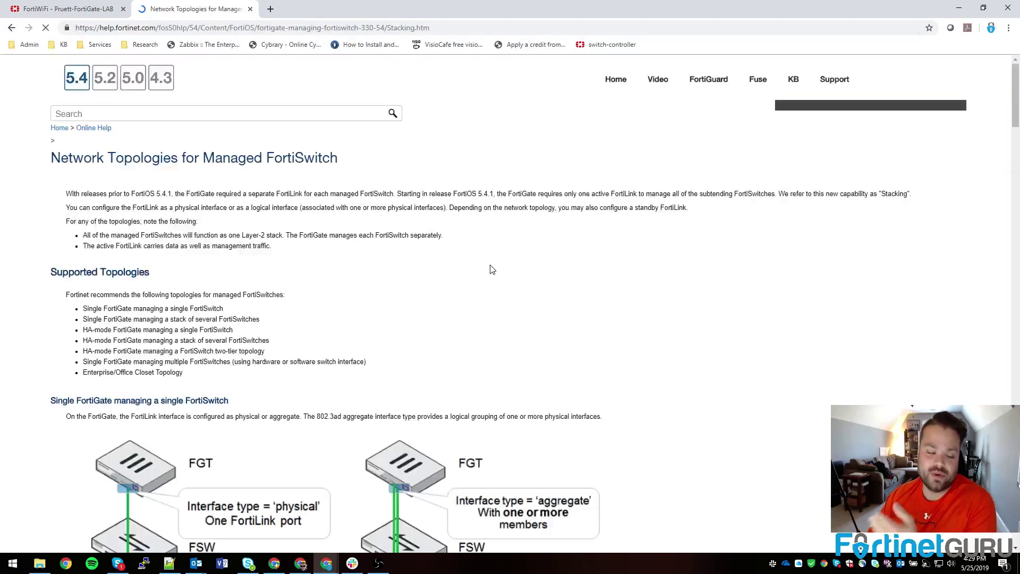
scroll(497, 266, "down", 10)
scroll(505, 260, "down", 8)
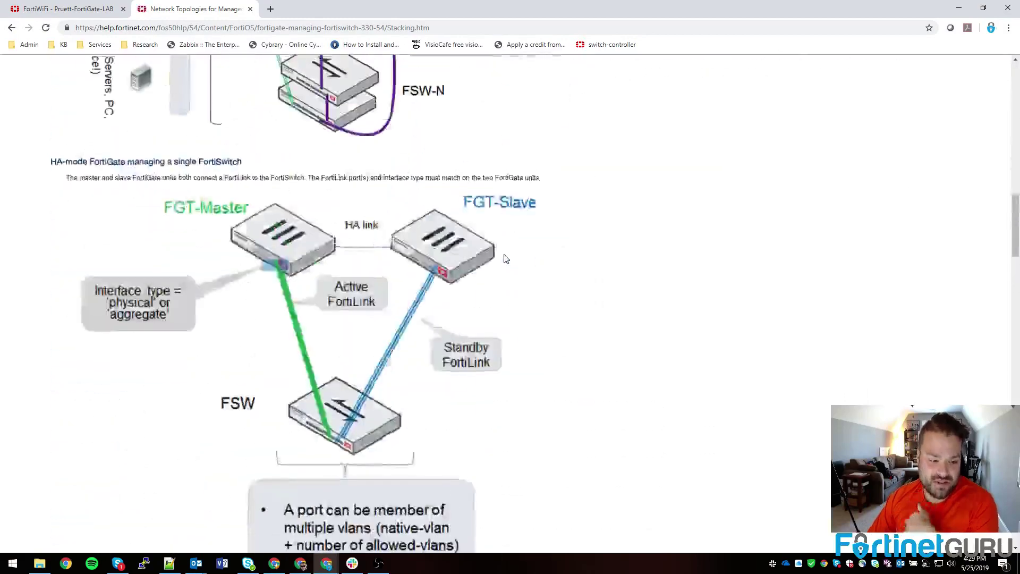
scroll(505, 259, "down", 10)
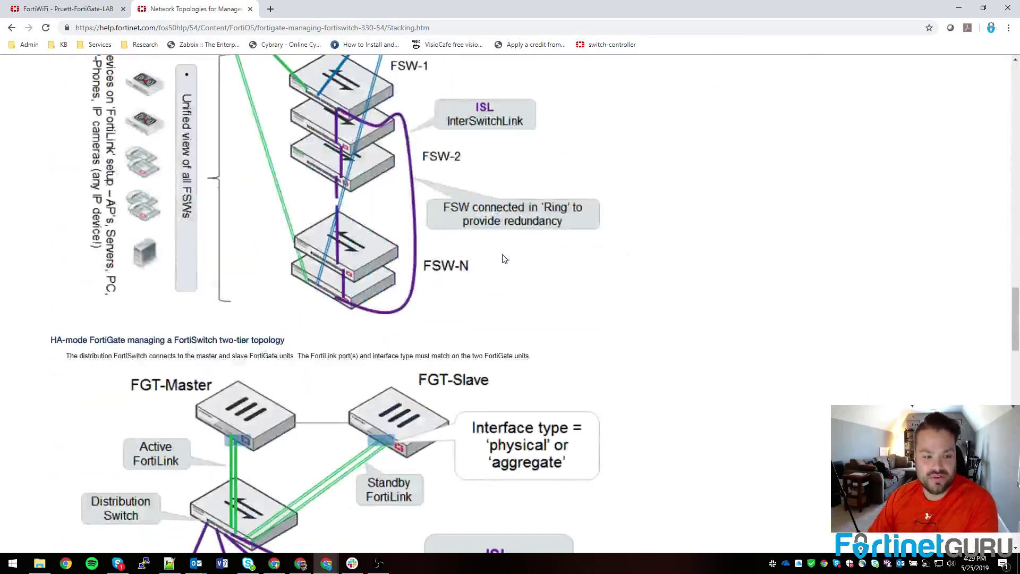
scroll(505, 259, "up", 3)
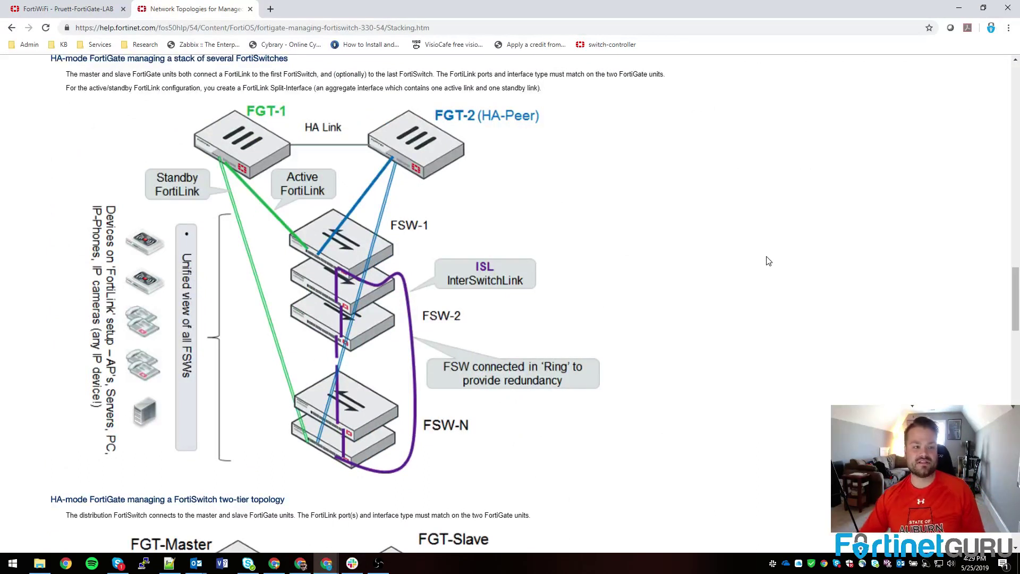
left_click_drag(269, 88, 313, 88)
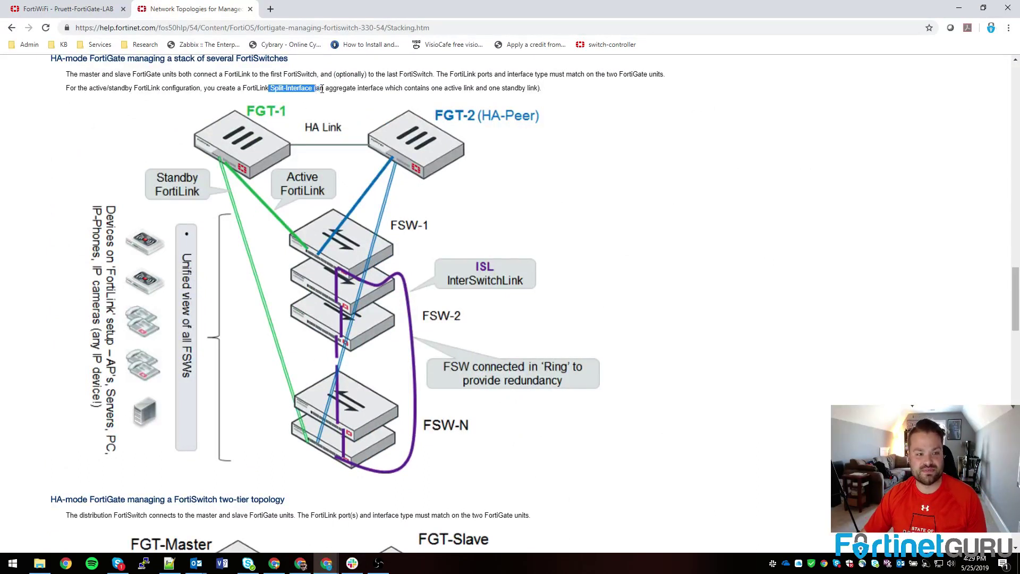
left_click(322, 91)
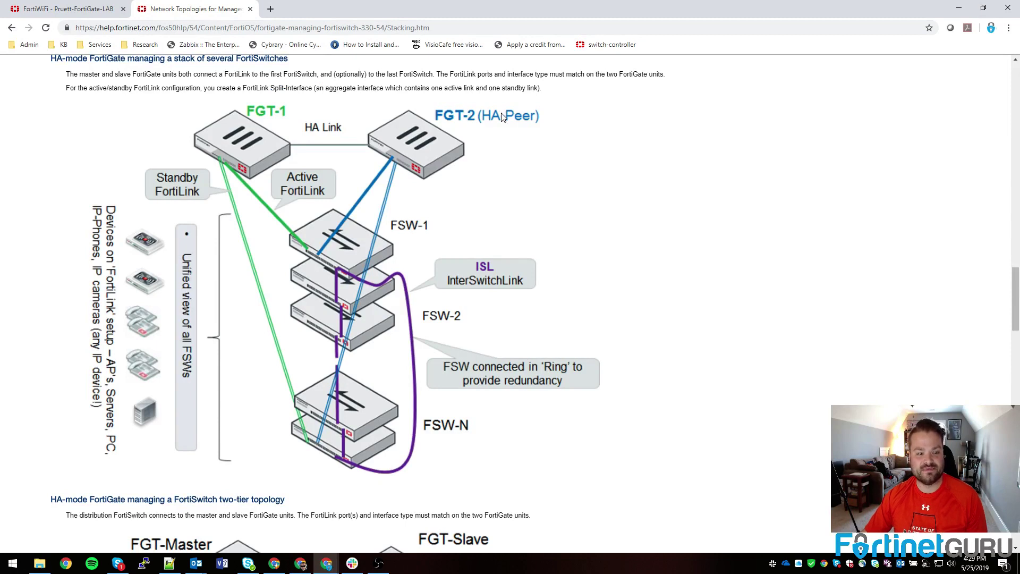